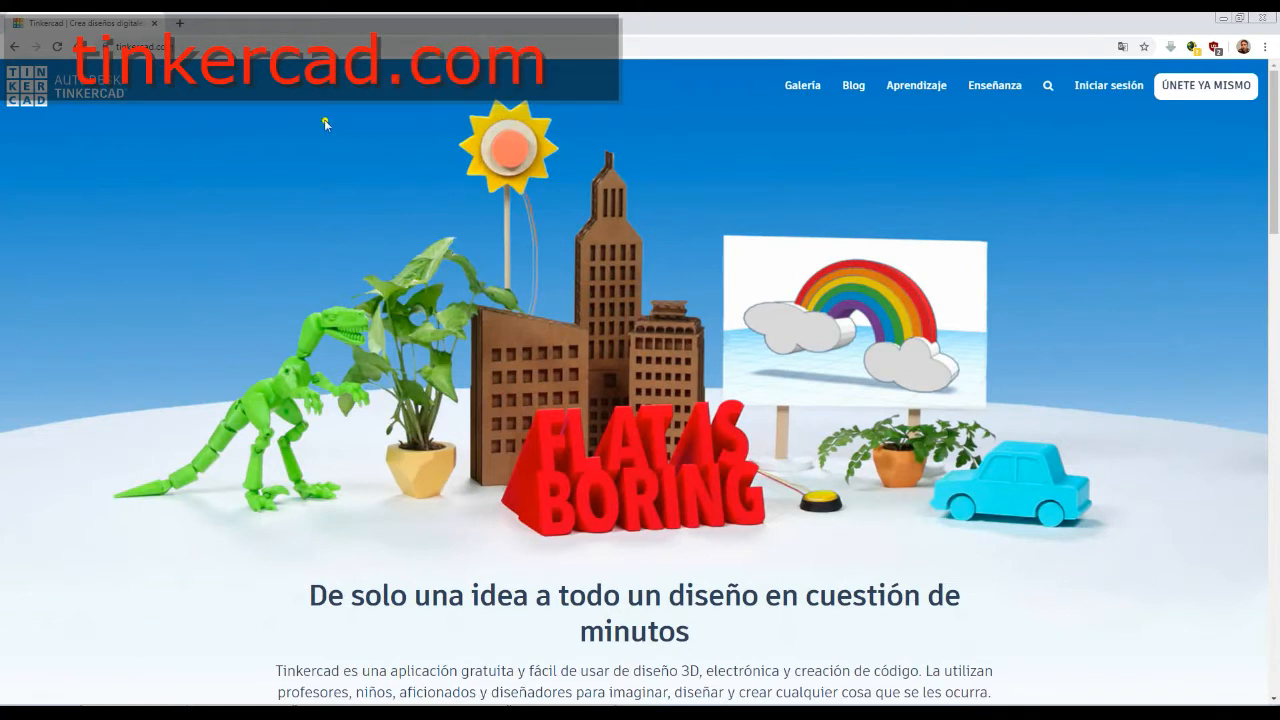
# - Sign in to the existing Tinkercad account using the Google sign-in option
pyautogui.click(1102, 88)
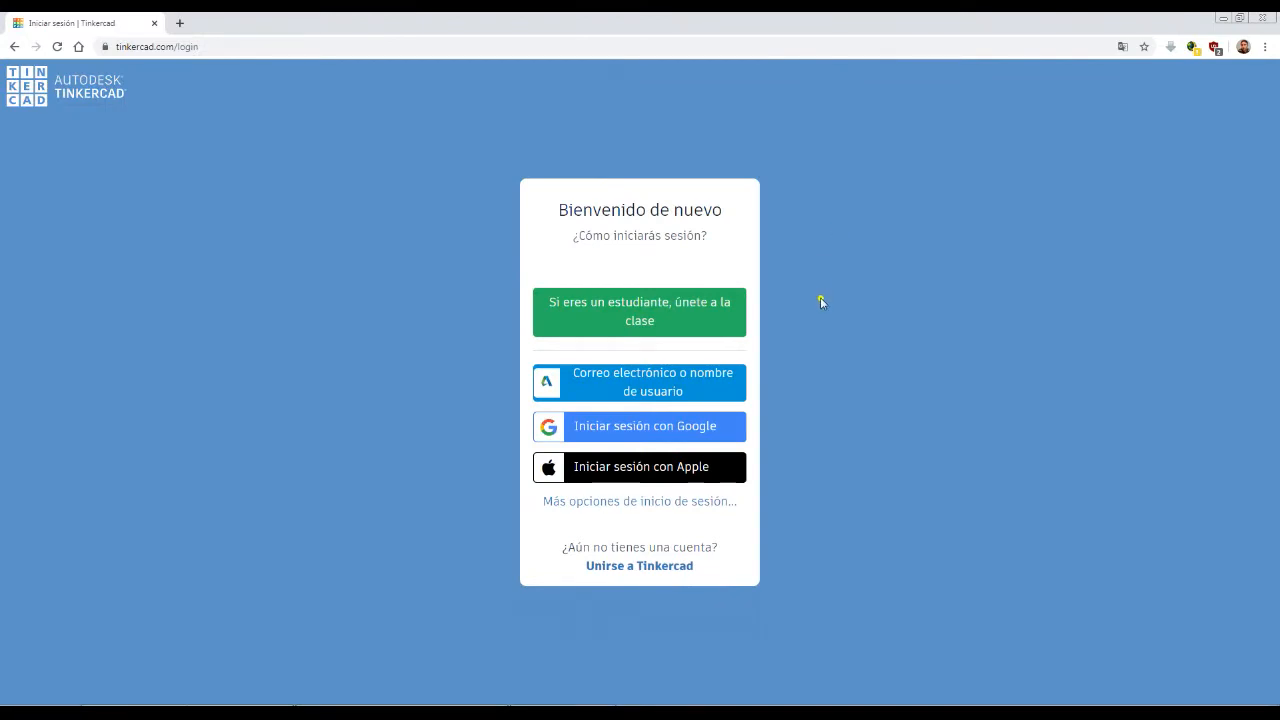
pyautogui.click(616, 424)
pyautogui.click(661, 426)
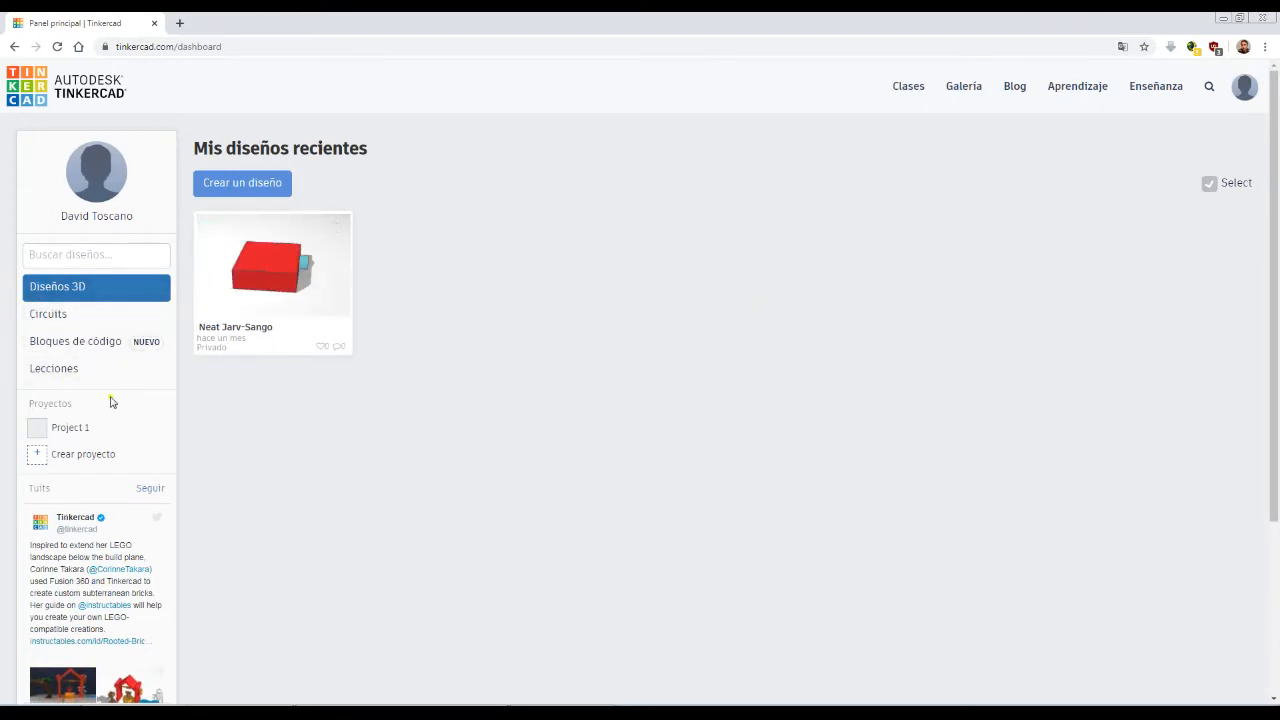
# - Create a new circuit from the Circuits collection and place a red LED in the upper area of the canvas
pyautogui.click(70, 320)
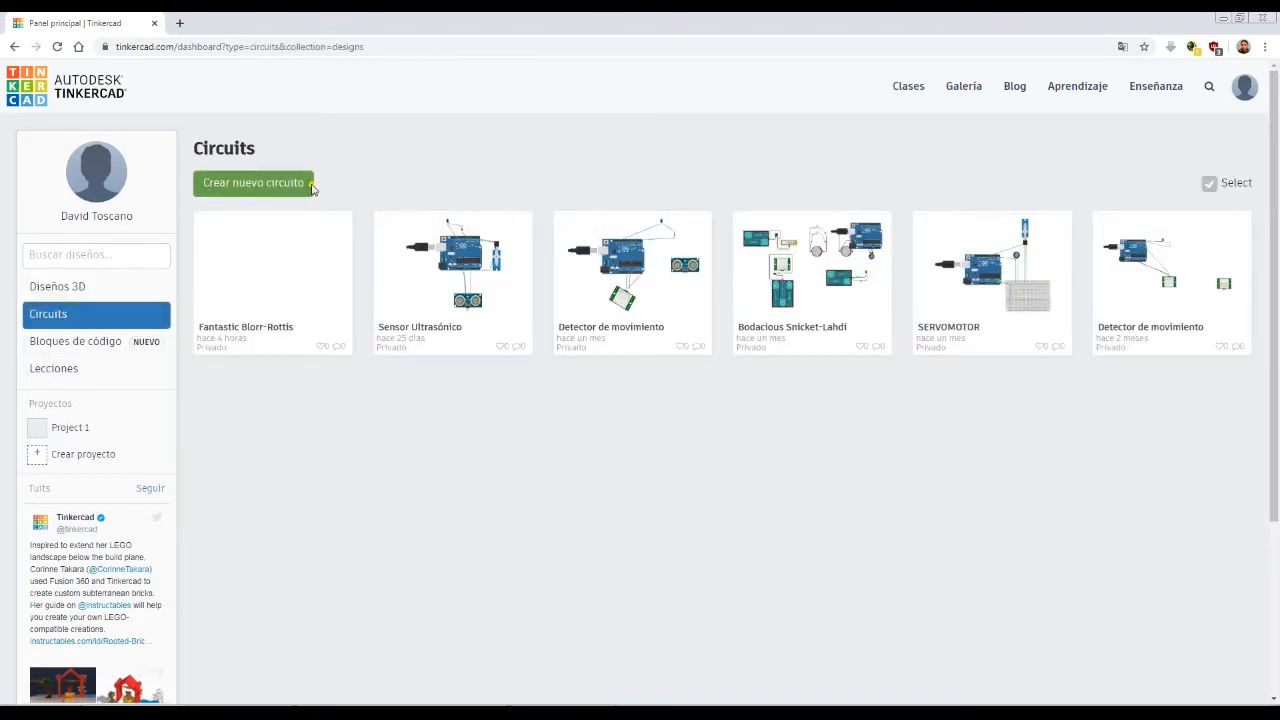
pyautogui.click(255, 186)
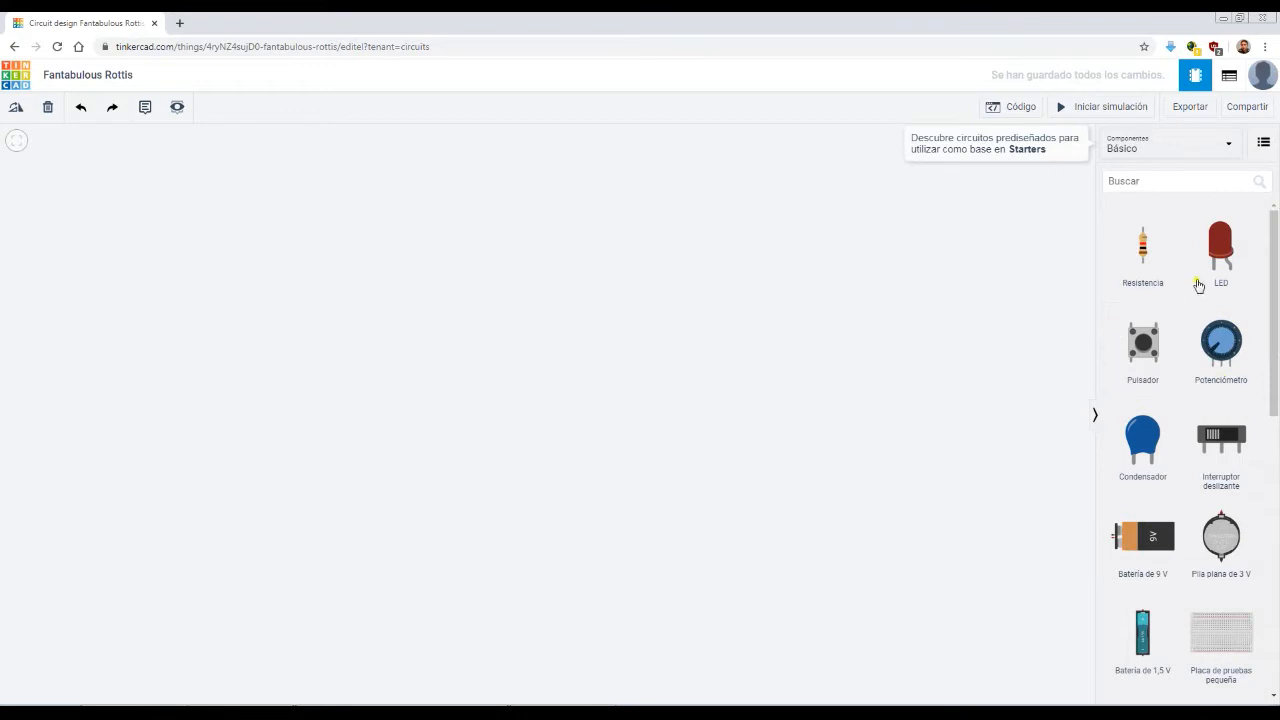
pyautogui.moveTo(1226, 249); pyautogui.dragTo(375, 252)
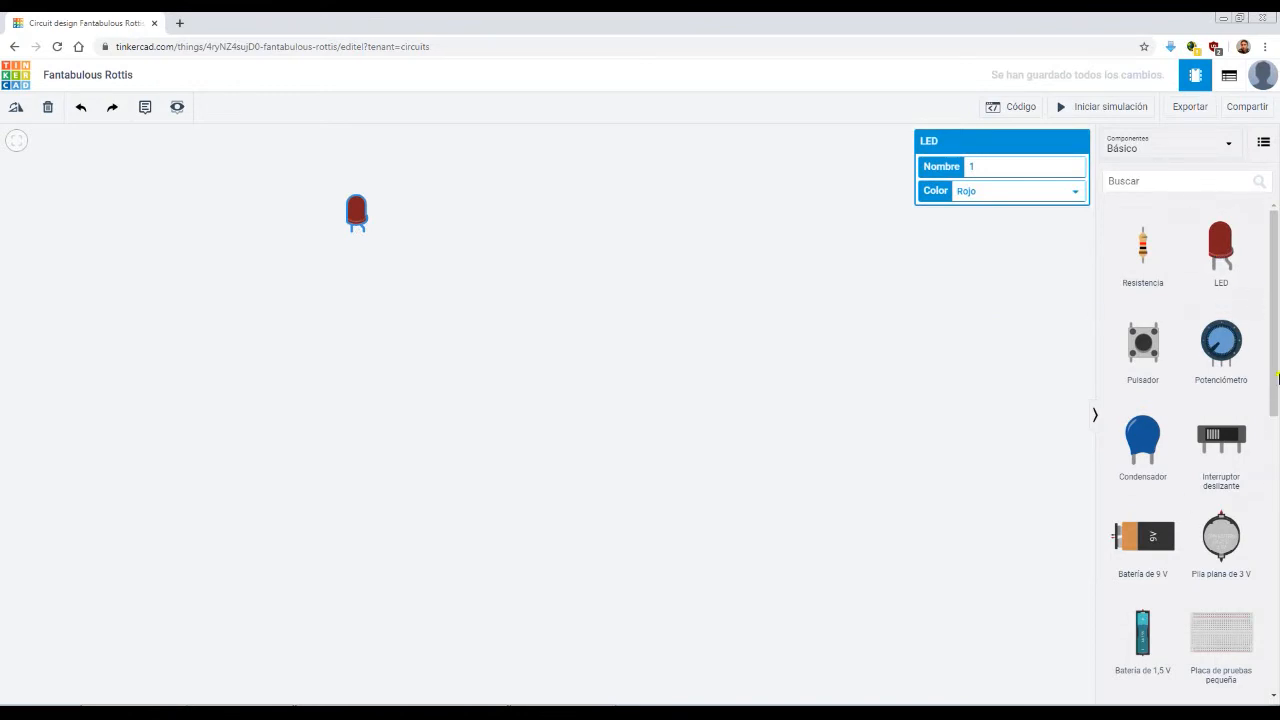
# - Add a 1.5 V battery (Batería de 1,5 V) to the canvas and position it below the LED
pyautogui.scroll(-3, 1260, 340)
pyautogui.scroll(2, 1274, 330)
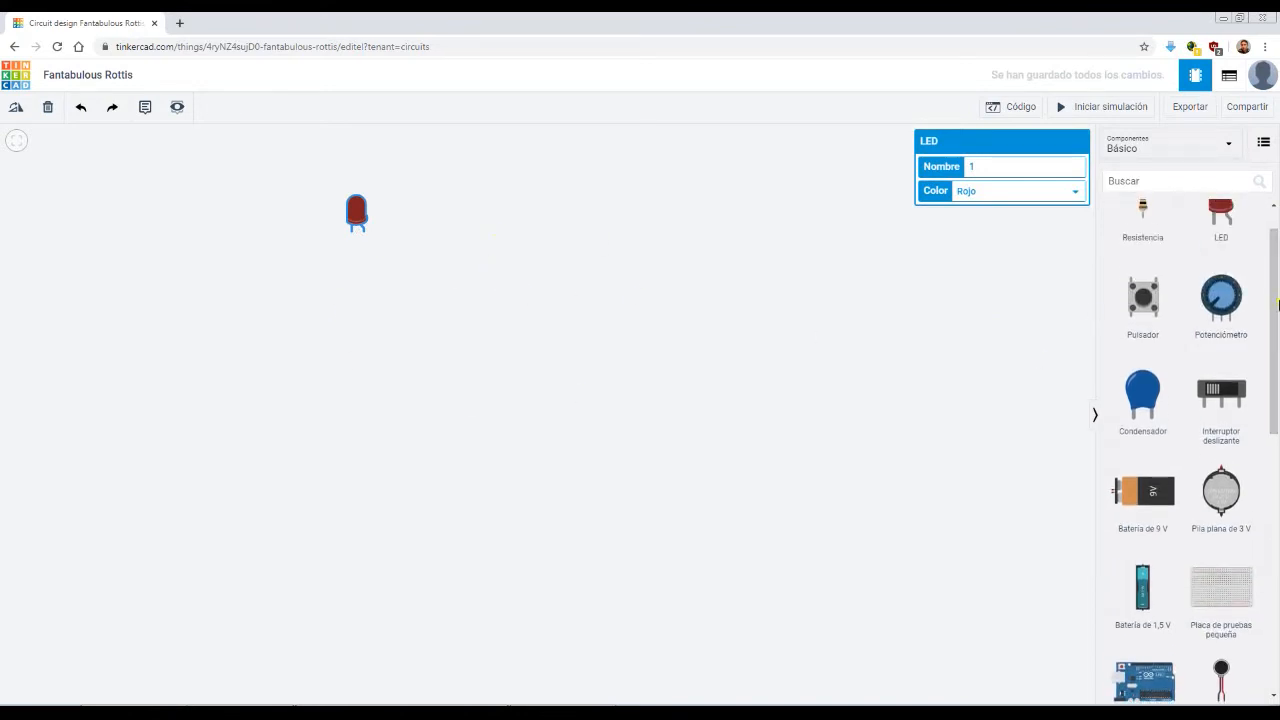
pyautogui.scroll(-2, 1276, 305)
pyautogui.moveTo(1143, 488); pyautogui.dragTo(591, 280)
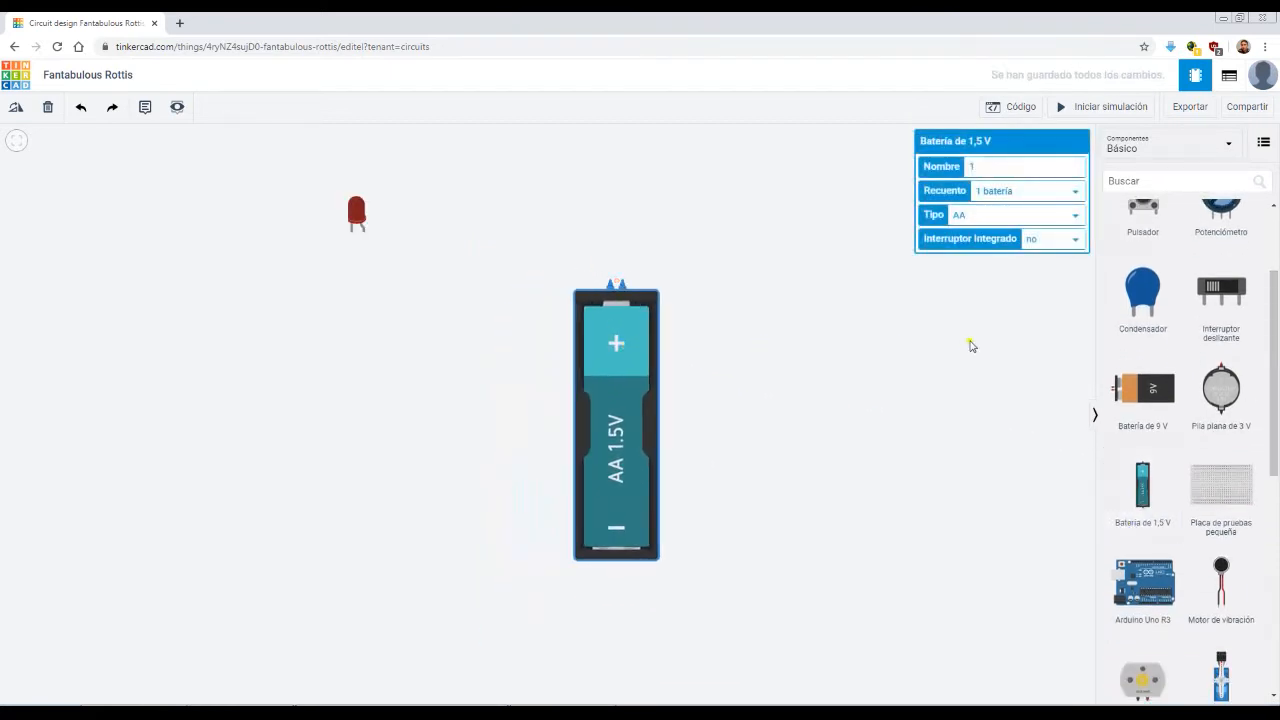
pyautogui.scroll(1, 1190, 400)
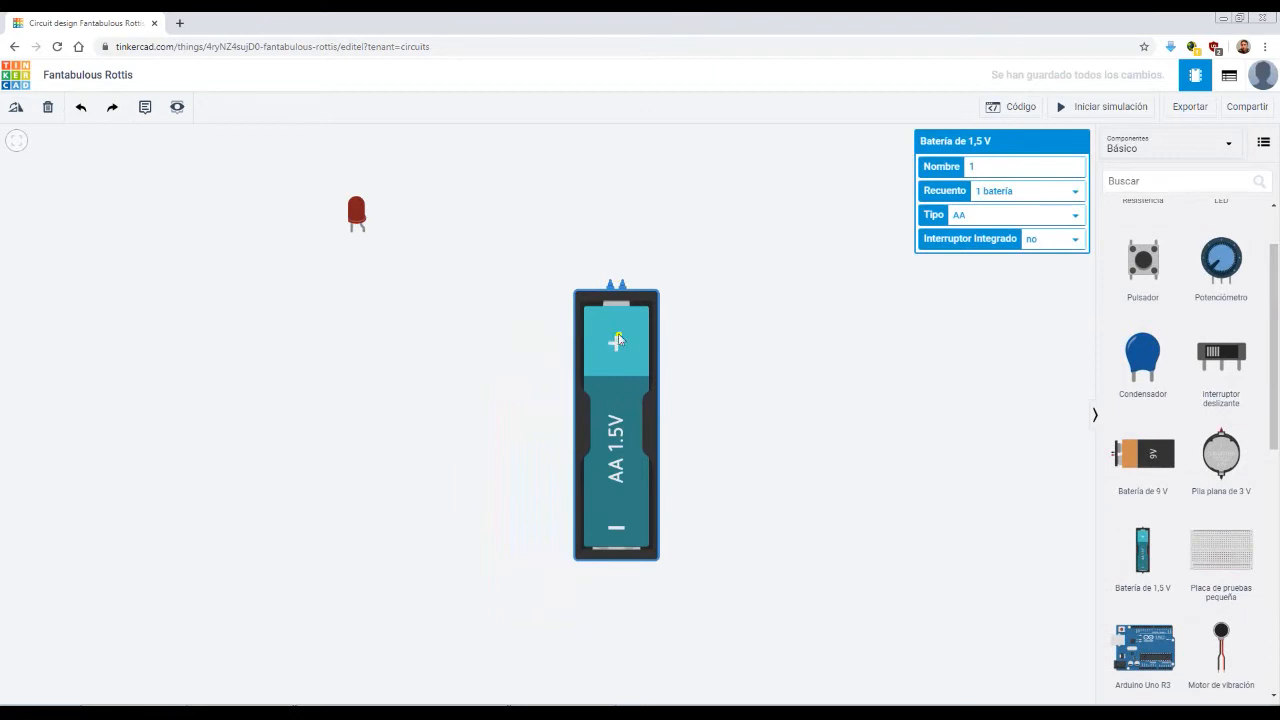
pyautogui.moveTo(617, 340); pyautogui.dragTo(379, 368)
# - Wire the battery's negative to the LED's cathode and its positive to the anode, and align the battery directly under the LED
pyautogui.click(370, 310)
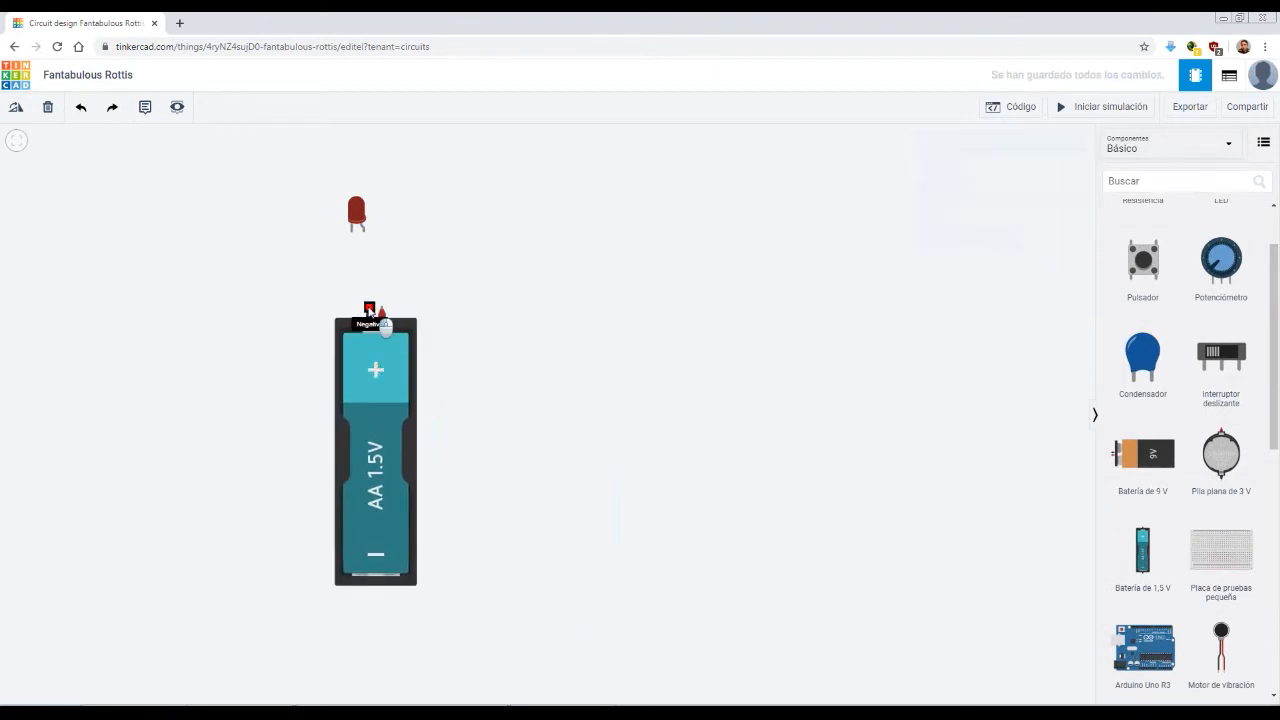
pyautogui.click(352, 233)
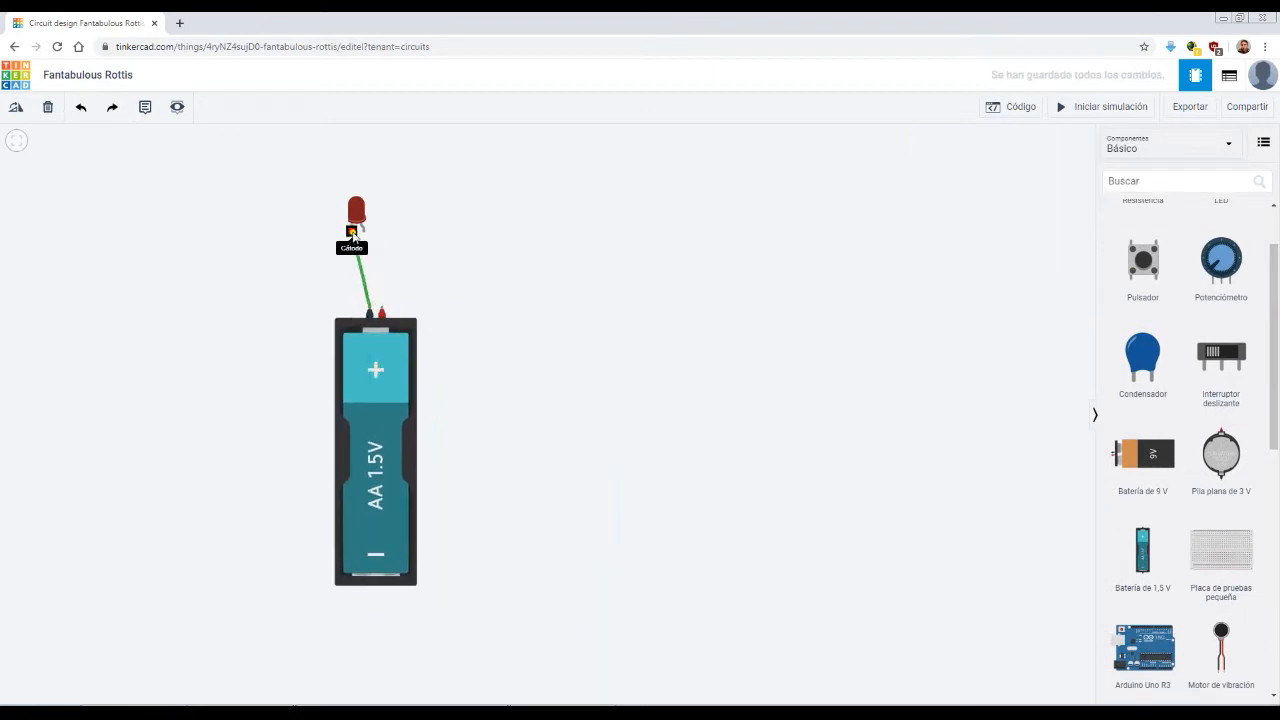
pyautogui.click(366, 237)
pyautogui.click(381, 309)
pyautogui.click(532, 320)
pyautogui.moveTo(377, 371); pyautogui.dragTo(359, 364)
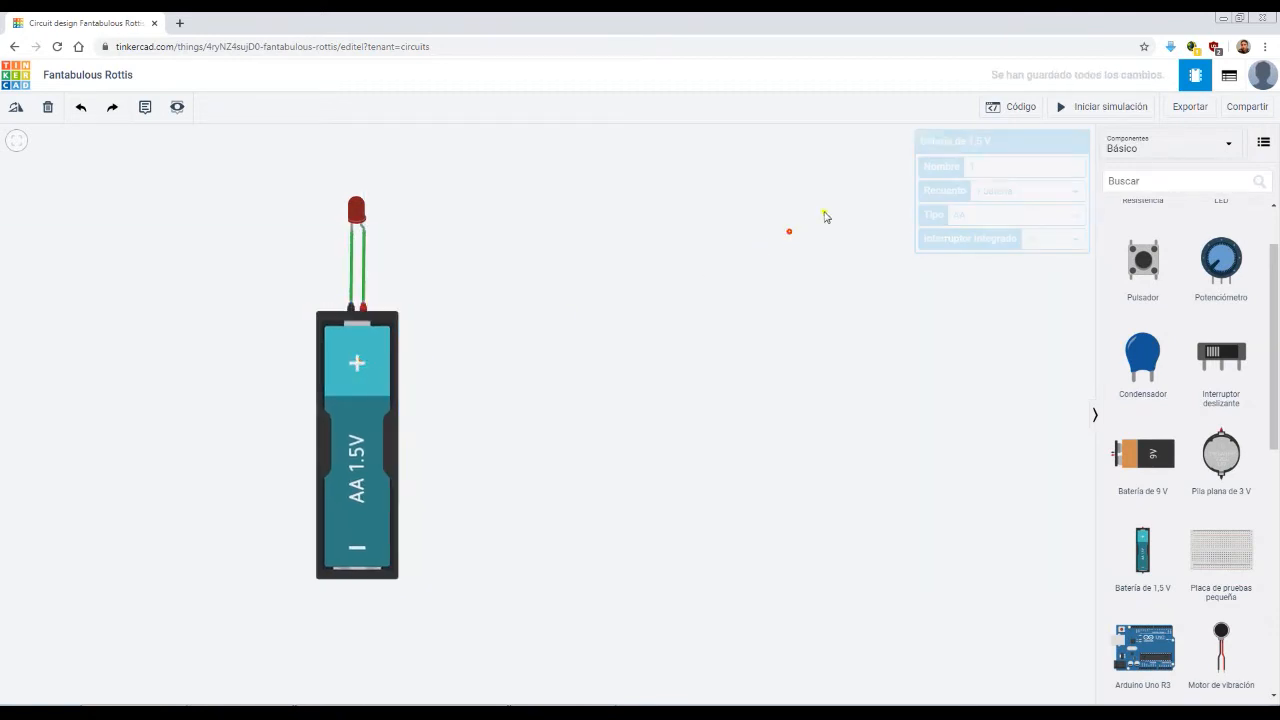
# - Run the simulation to check how the LED behaves on the 1.5 V battery, and stop it
pyautogui.click(1084, 112)
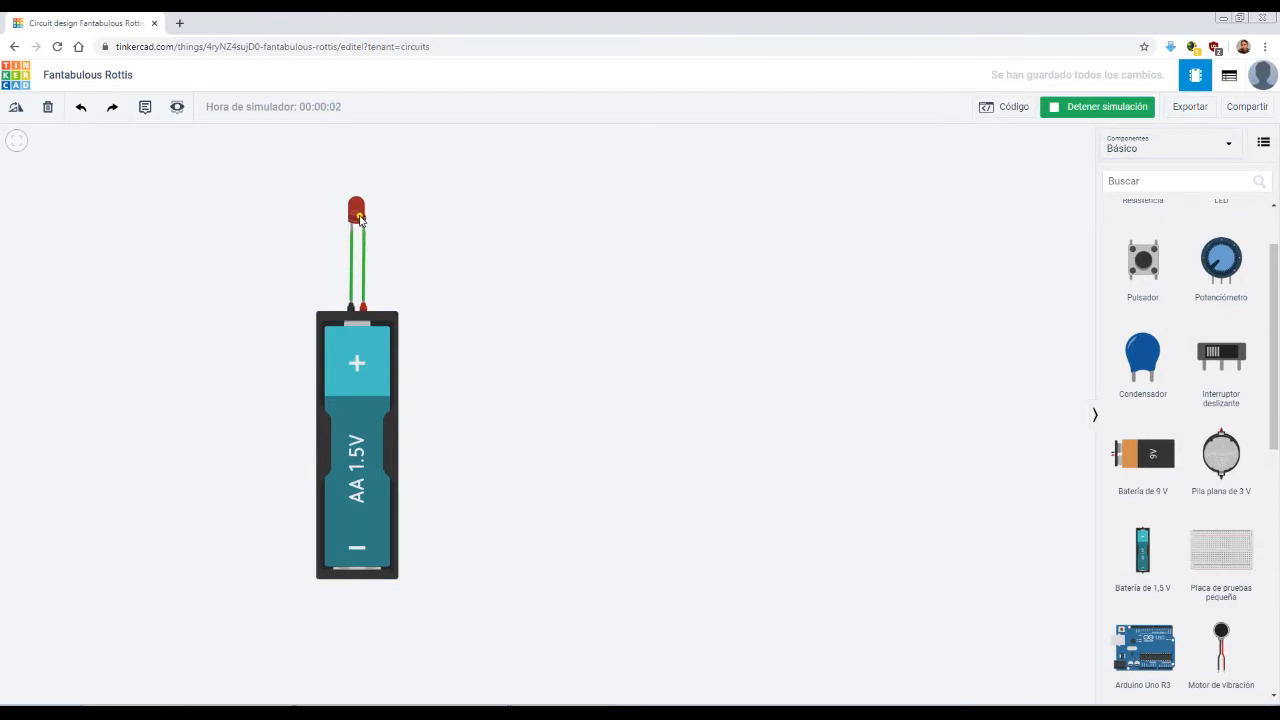
pyautogui.click(1073, 112)
pyautogui.moveTo(1276, 279); pyautogui.dragTo(1277, 410)
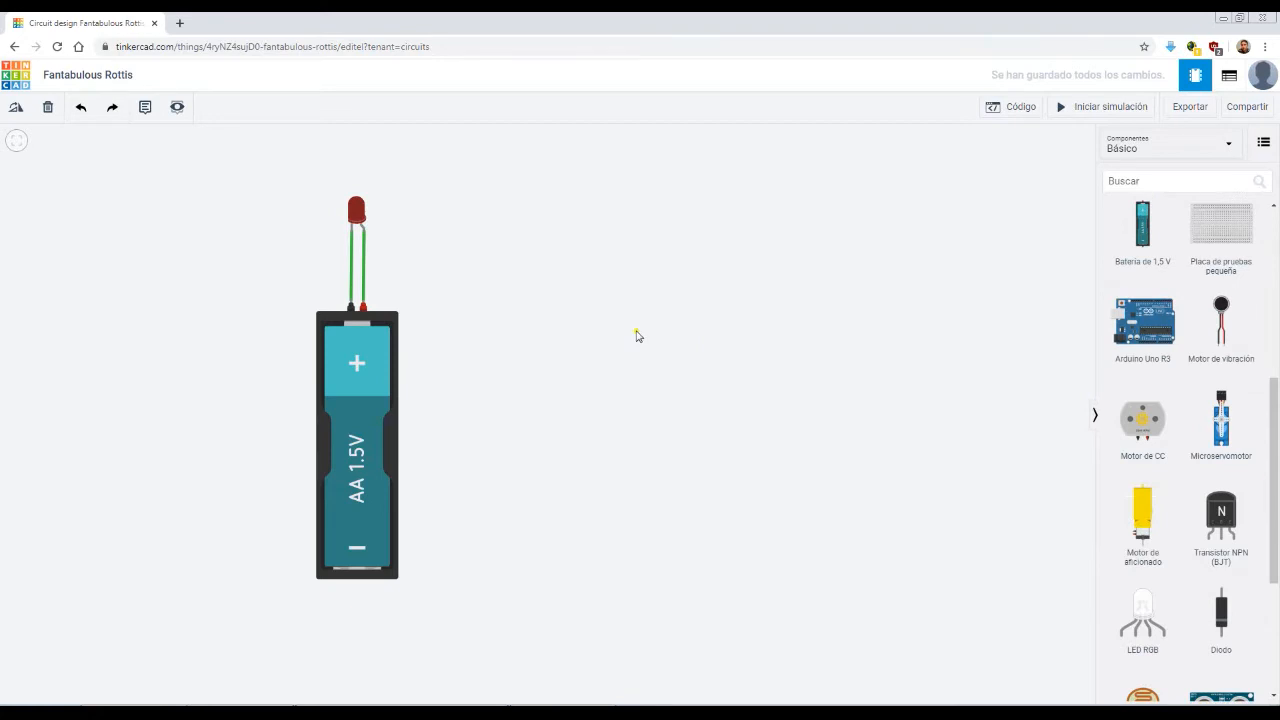
pyautogui.moveTo(1277, 446); pyautogui.dragTo(1277, 264)
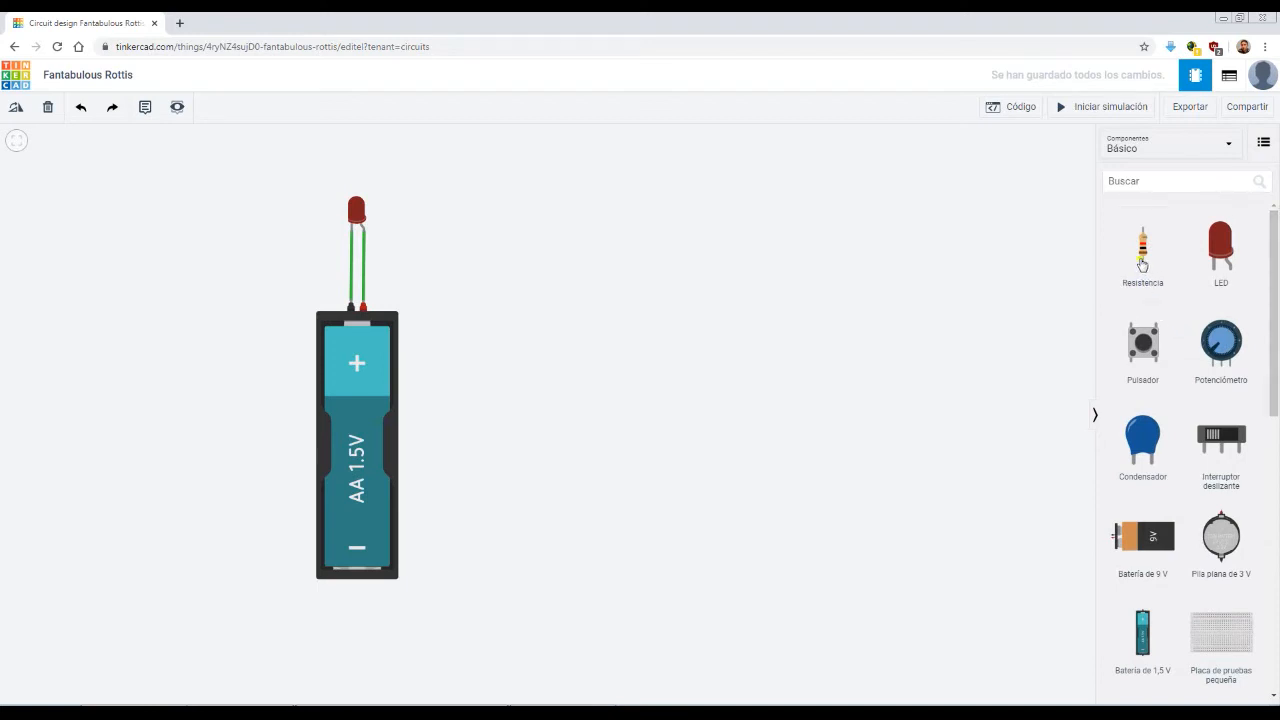
pyautogui.scroll(-1, 1275, 352)
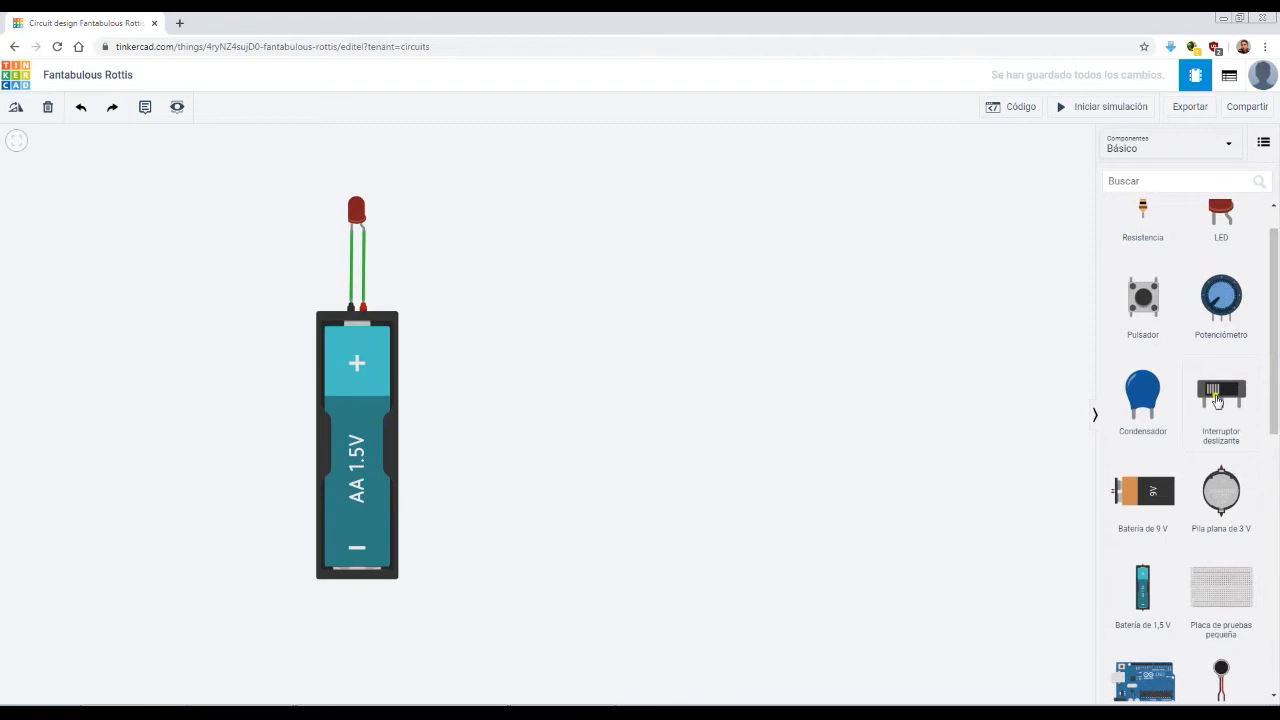
pyautogui.scroll(-2, 1278, 388)
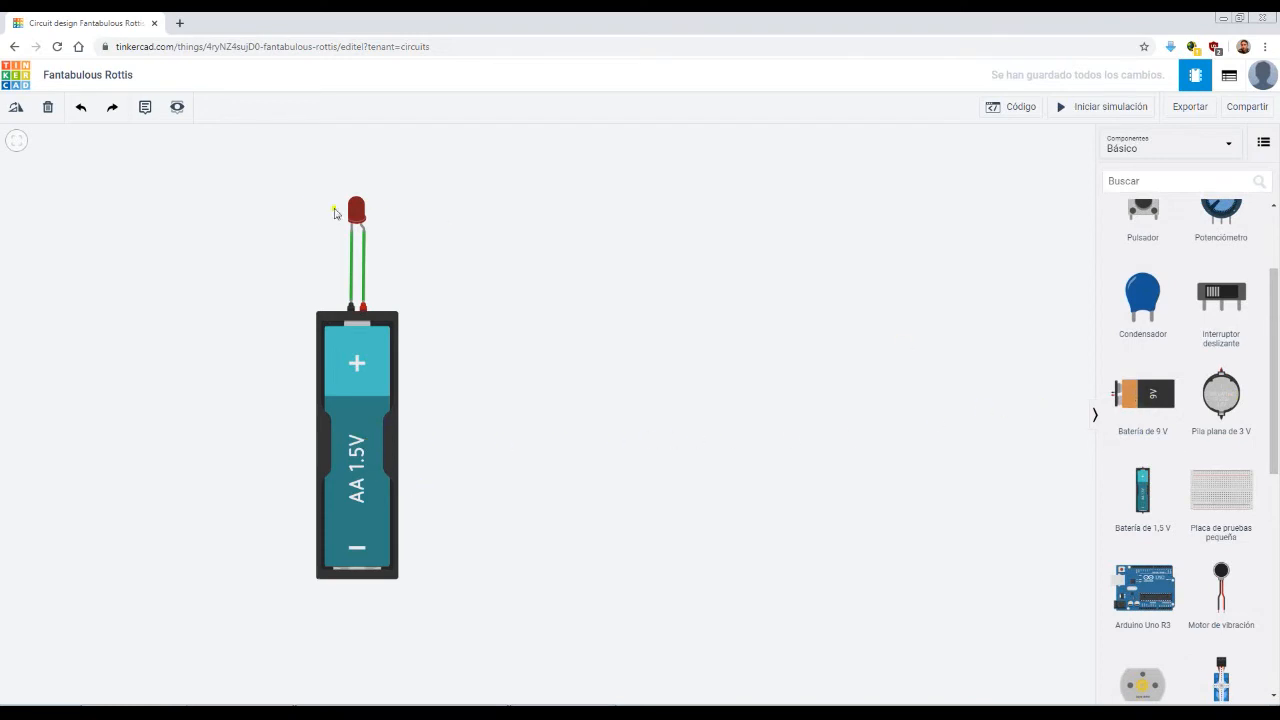
# - Delete both wires and the 1.5 V battery, keeping only the LED
pyautogui.click(364, 285)
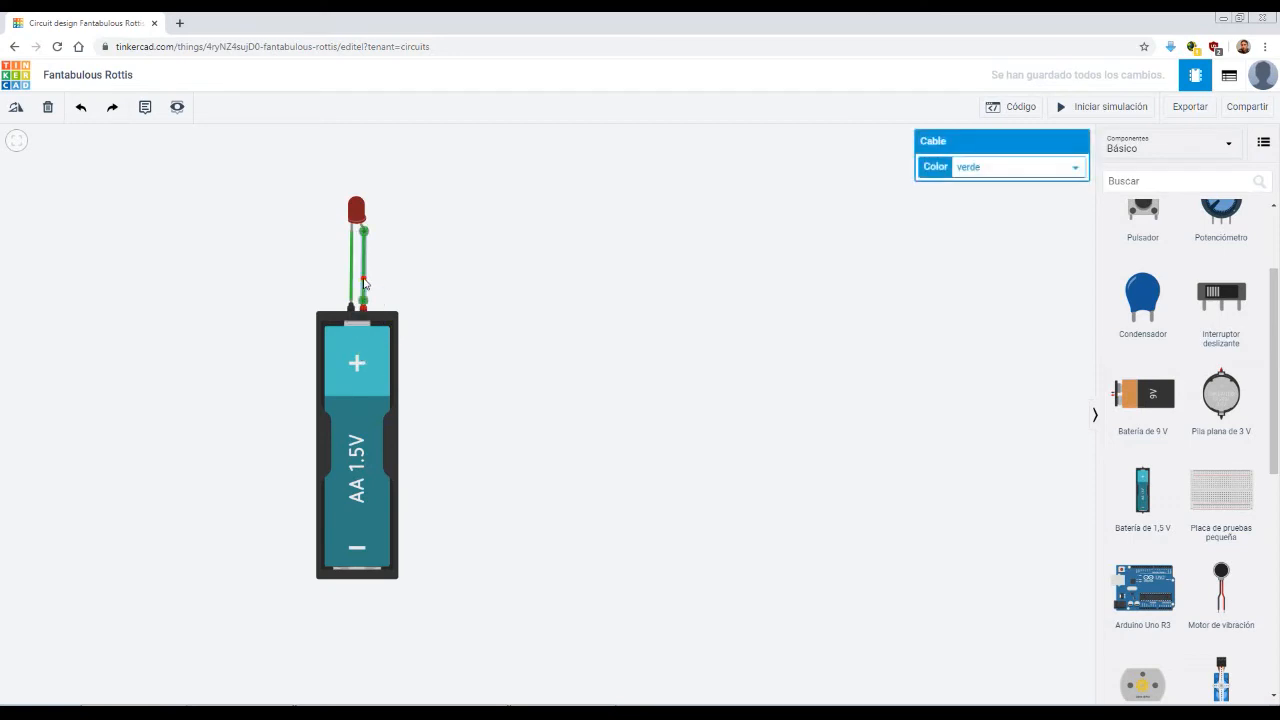
pyautogui.press('Delete')
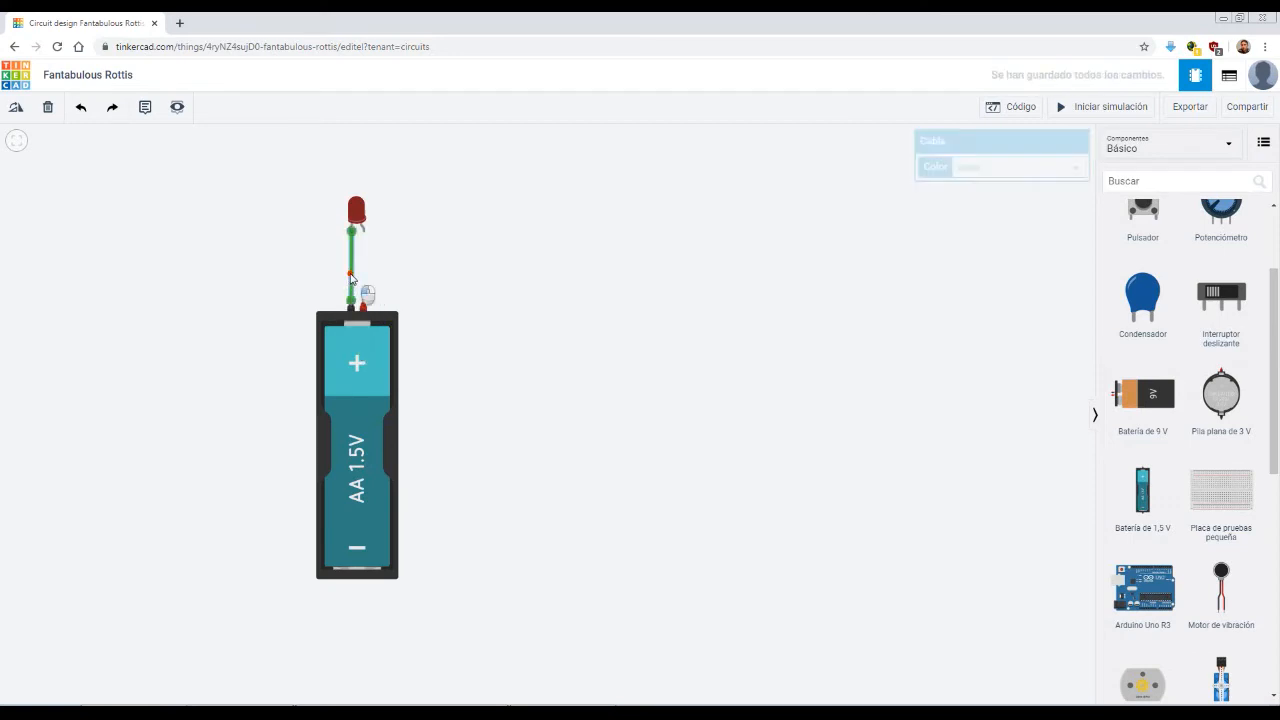
pyautogui.press('Delete')
pyautogui.click(360, 440)
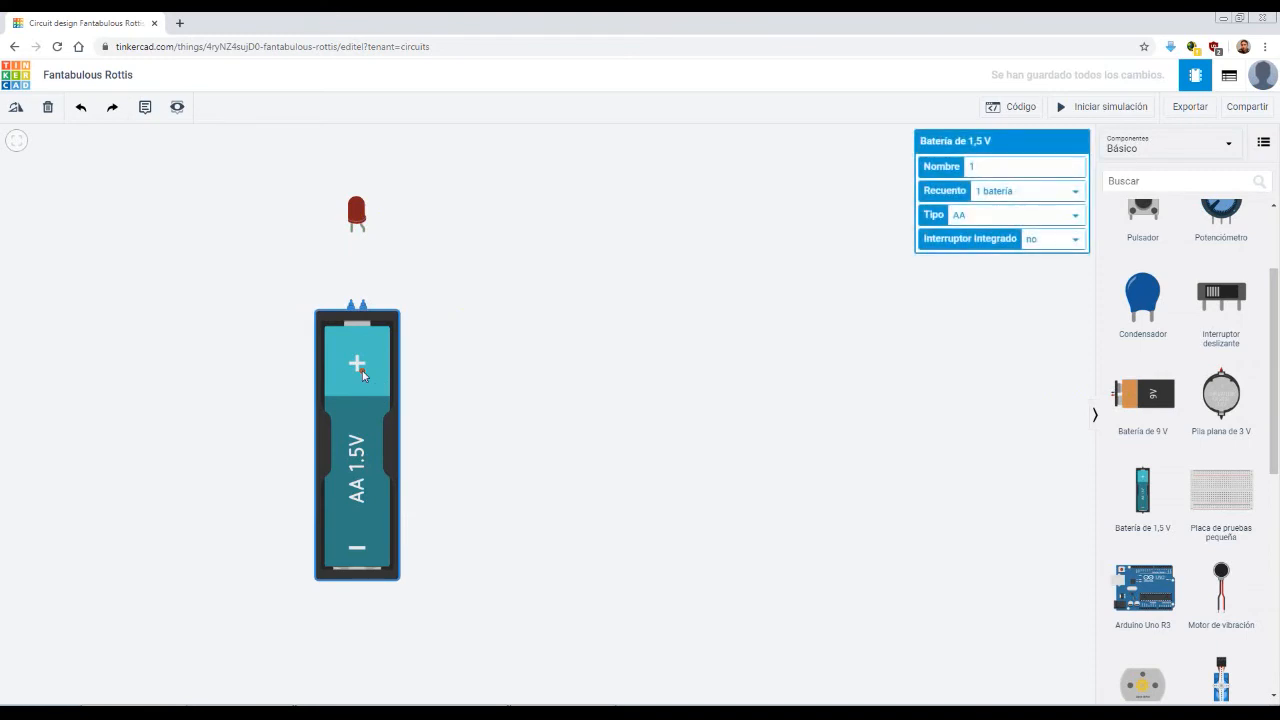
pyautogui.press('Delete')
# - Place a 9 V battery below the LED and wire its negative to the cathode and its positive to the anode
pyautogui.moveTo(1174, 417); pyautogui.dragTo(503, 429)
pyautogui.click(516, 436)
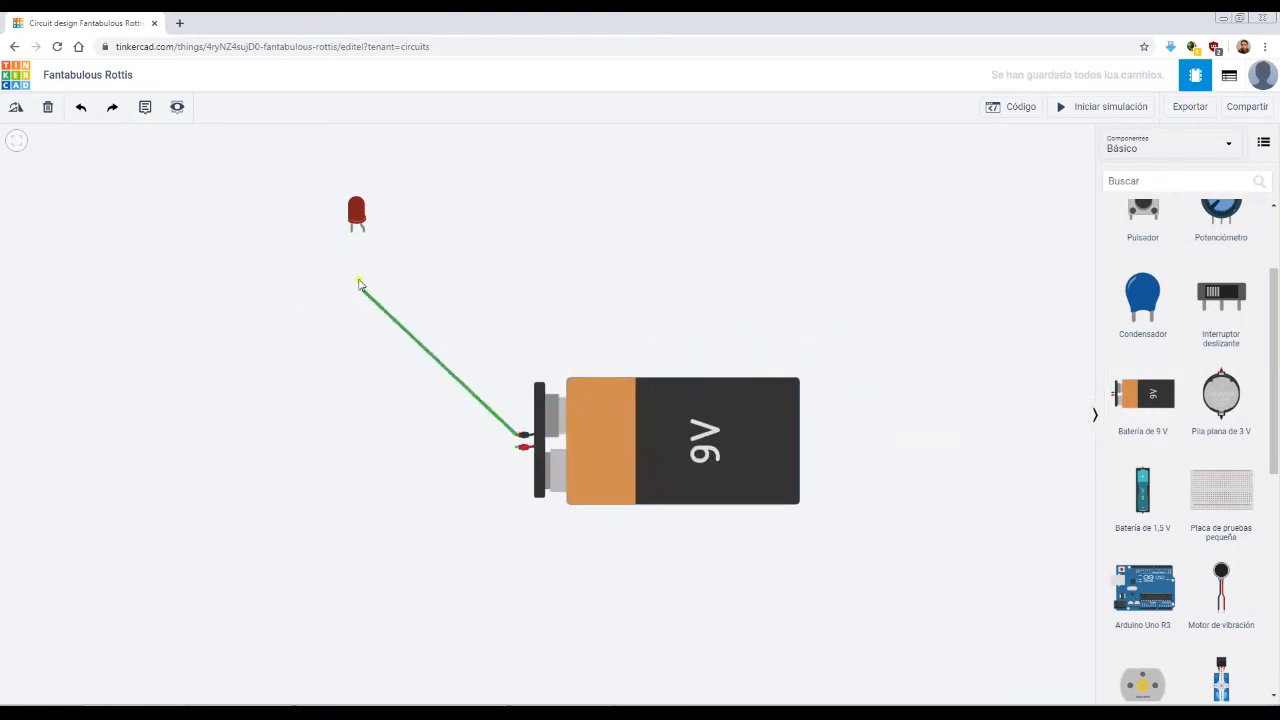
pyautogui.click(352, 232)
pyautogui.click(363, 232)
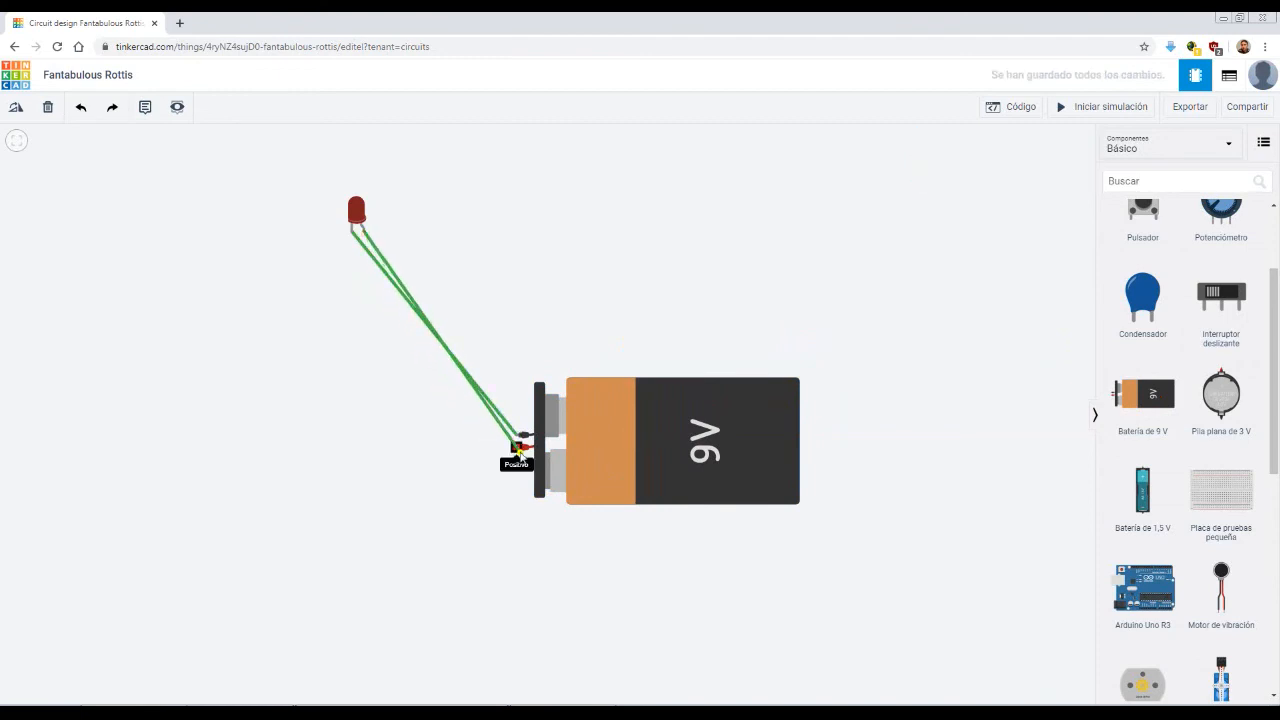
pyautogui.click(518, 446)
pyautogui.click(468, 447)
# - Run the simulation to check how the LED behaves when connected directly to the 9 V battery, and stop it
pyautogui.click(1090, 106)
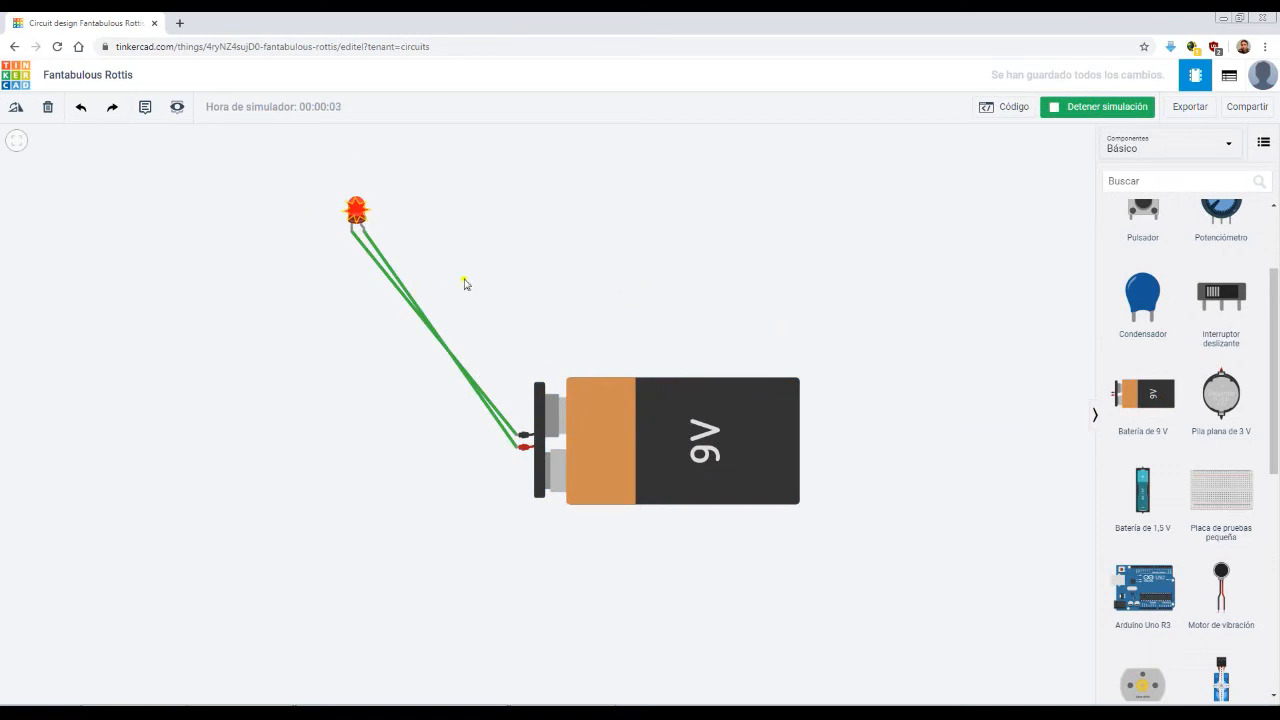
pyautogui.click(1069, 112)
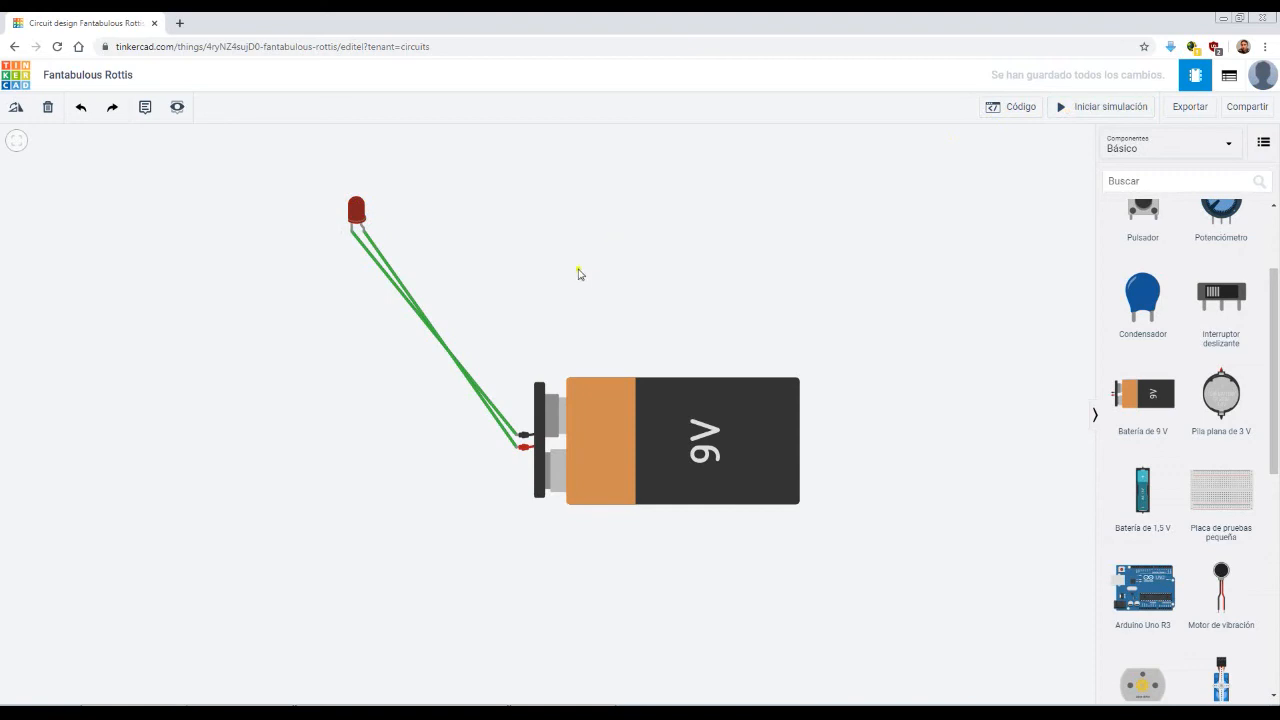
# - Delete both wires between the LED and the 9 V battery, and move the battery closer to the LED
pyautogui.click(411, 305)
pyautogui.press('Delete')
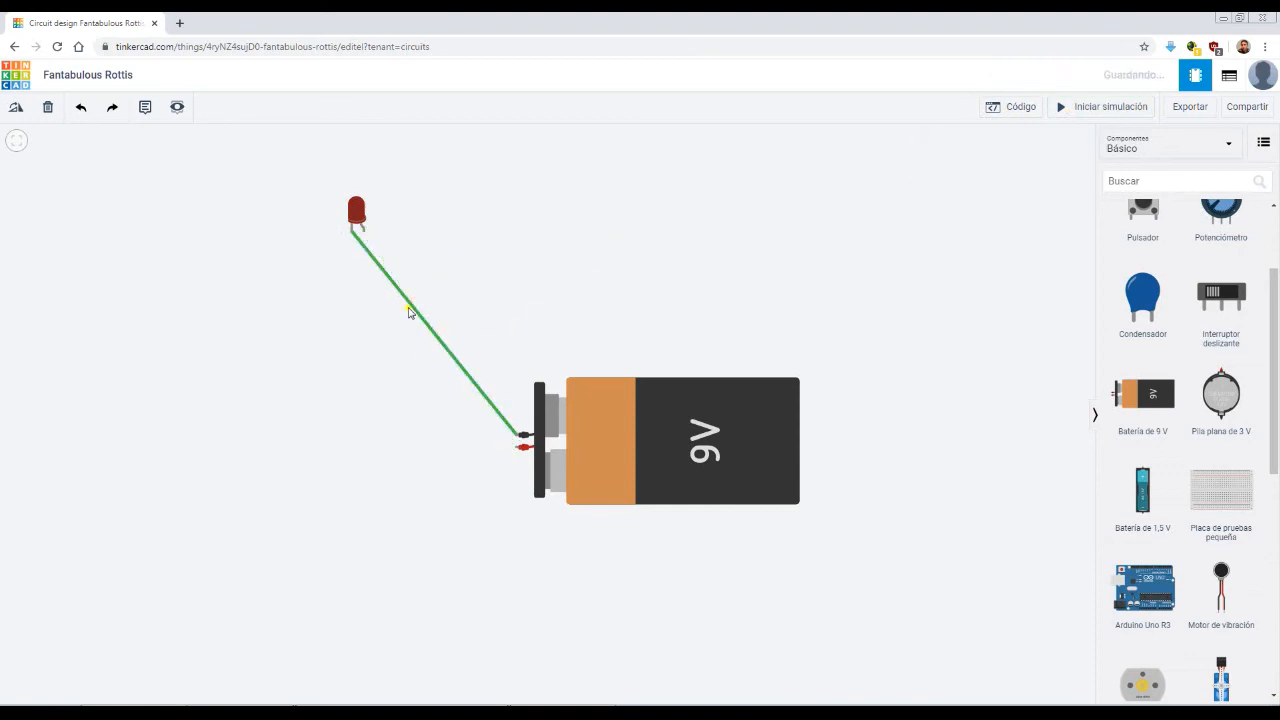
pyautogui.click(410, 311)
pyautogui.press('Delete')
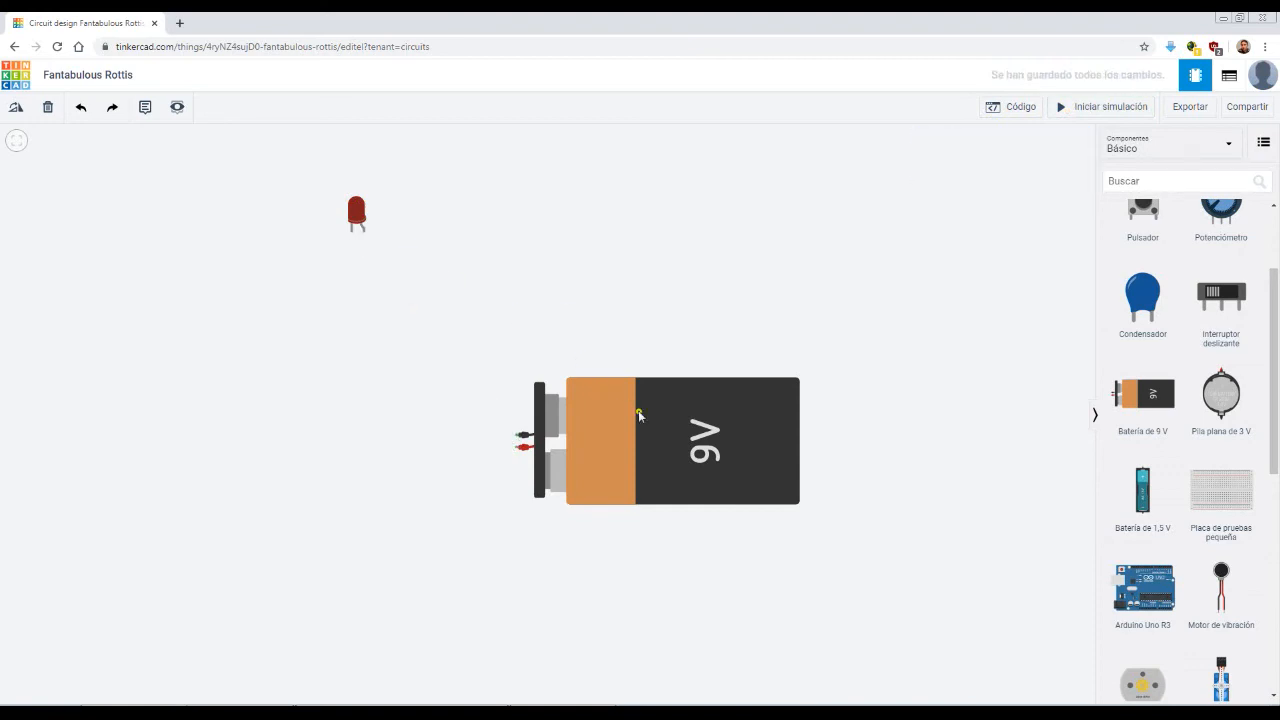
pyautogui.moveTo(754, 414); pyautogui.dragTo(688, 402)
pyautogui.moveTo(1275, 318); pyautogui.dragTo(1277, 258)
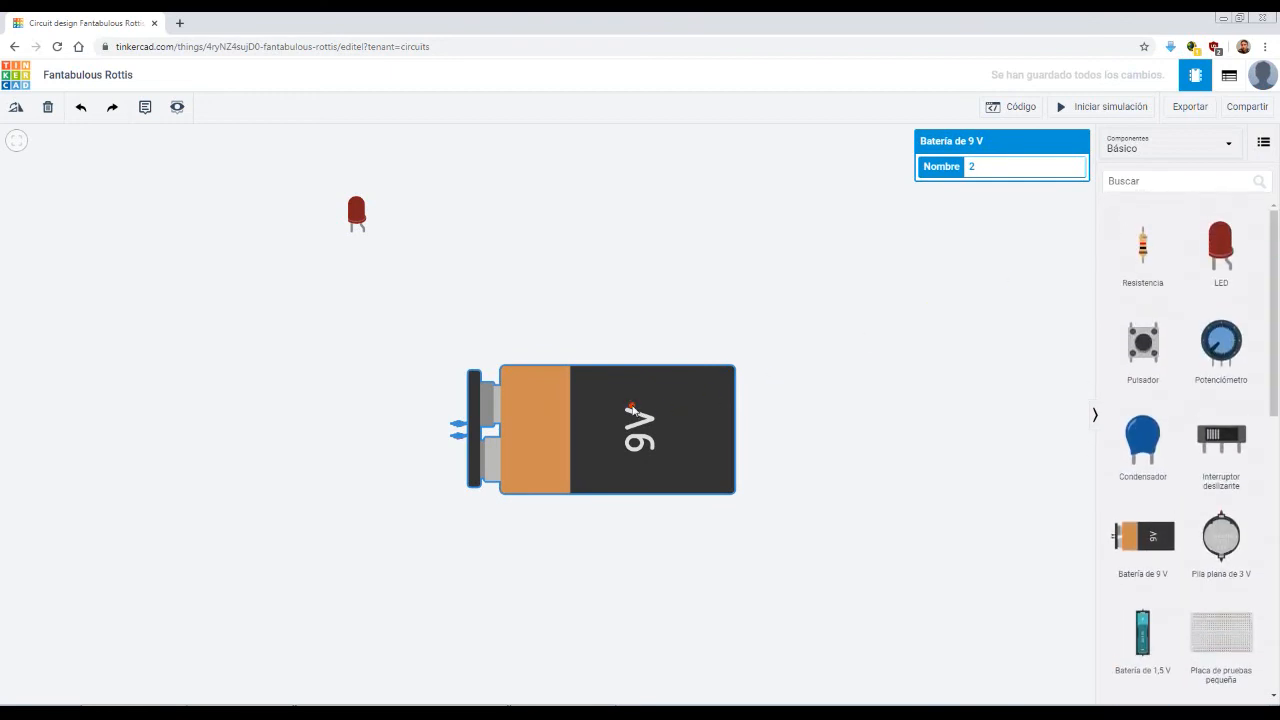
pyautogui.moveTo(679, 397); pyautogui.dragTo(657, 376)
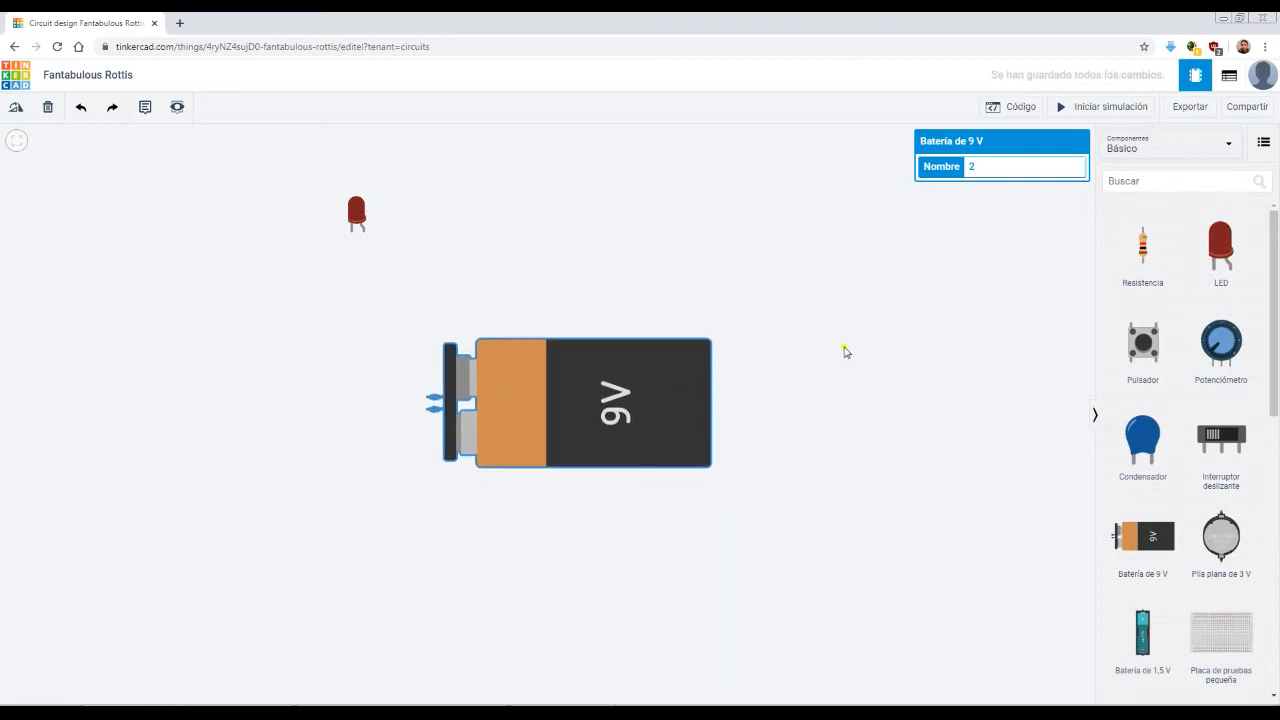
# - In the new empty circuit, place a 9 V battery and an LED to its upper left, with the LED's color set to Amarillo
pyautogui.moveTo(1273, 287); pyautogui.dragTo(1273, 281)
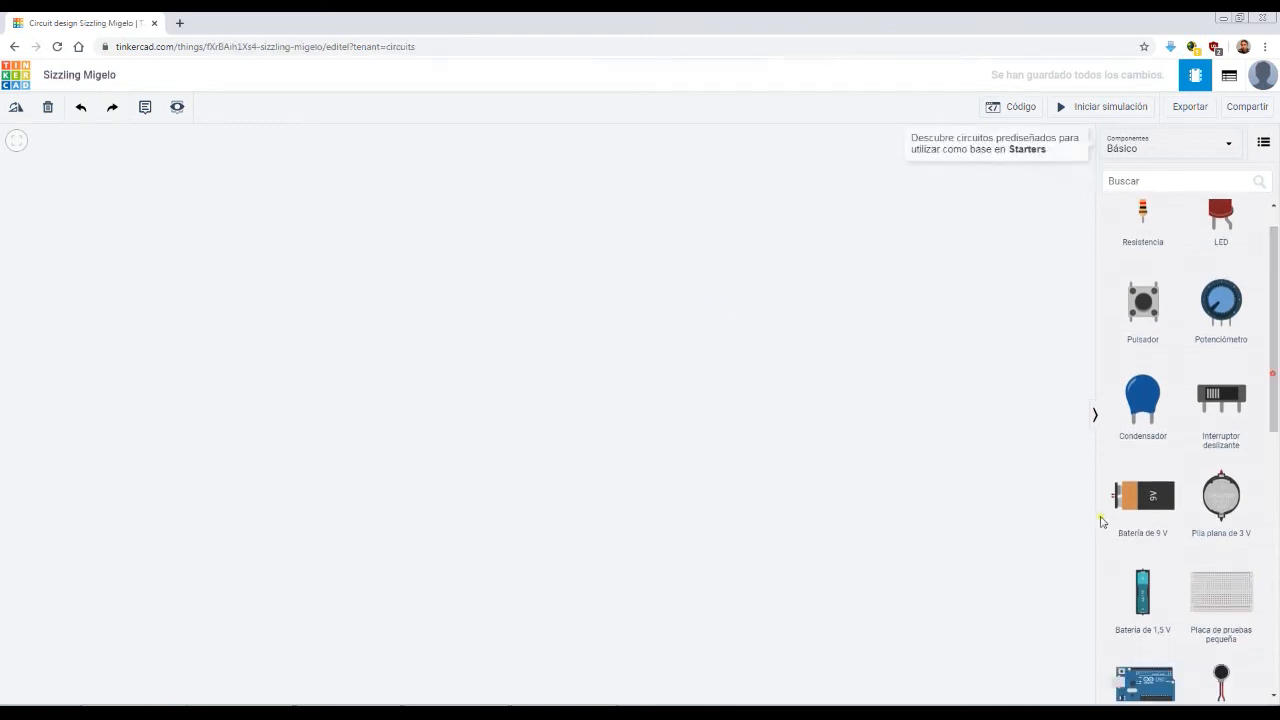
pyautogui.moveTo(1143, 537); pyautogui.dragTo(580, 357)
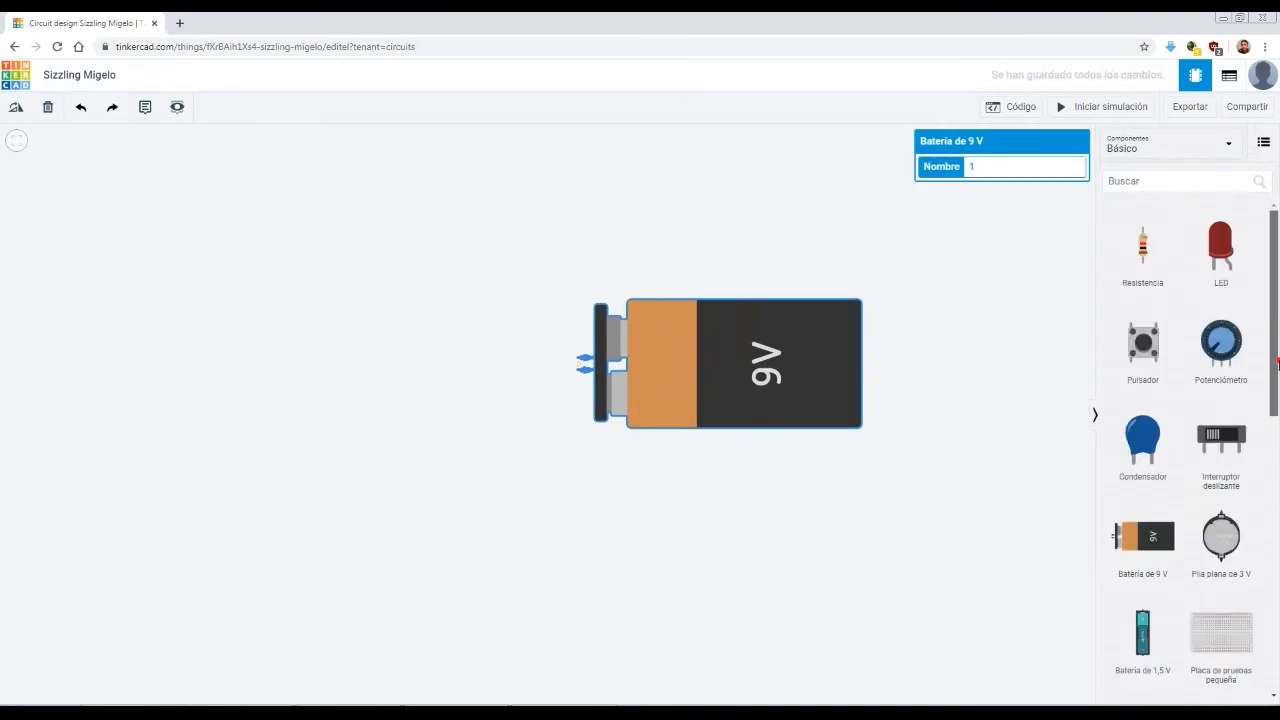
pyautogui.moveTo(1220, 245); pyautogui.dragTo(296, 214)
pyautogui.click(1018, 190)
pyautogui.click(991, 219)
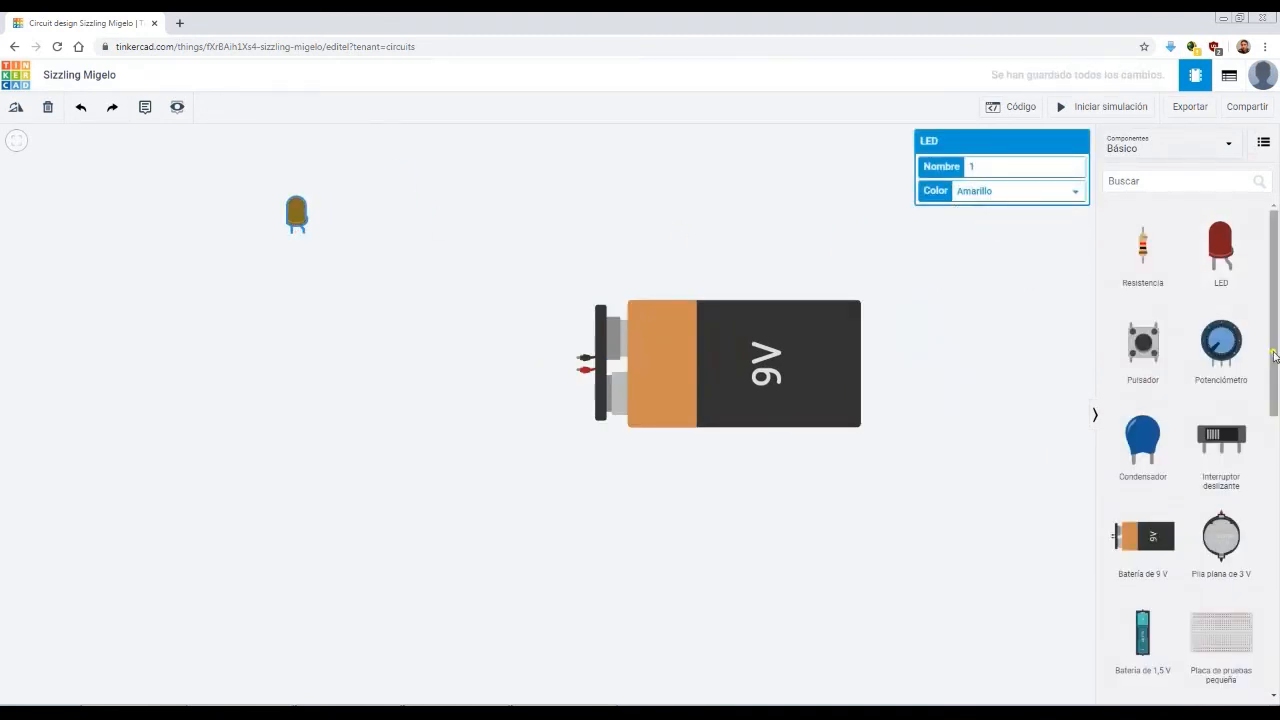
# - Place a potentiometer beside the LED, wiring its right terminal to battery positive, its wiper to the LED's anode, and the cathode to battery negative
pyautogui.moveTo(1221, 343); pyautogui.dragTo(428, 257)
pyautogui.click(427, 242)
pyautogui.click(577, 370)
pyautogui.click(580, 357)
pyautogui.click(292, 233)
pyautogui.click(304, 233)
pyautogui.click(416, 241)
# - Simulate the potentiometer circuit to check its effect on the yellow LED
pyautogui.click(1104, 102)
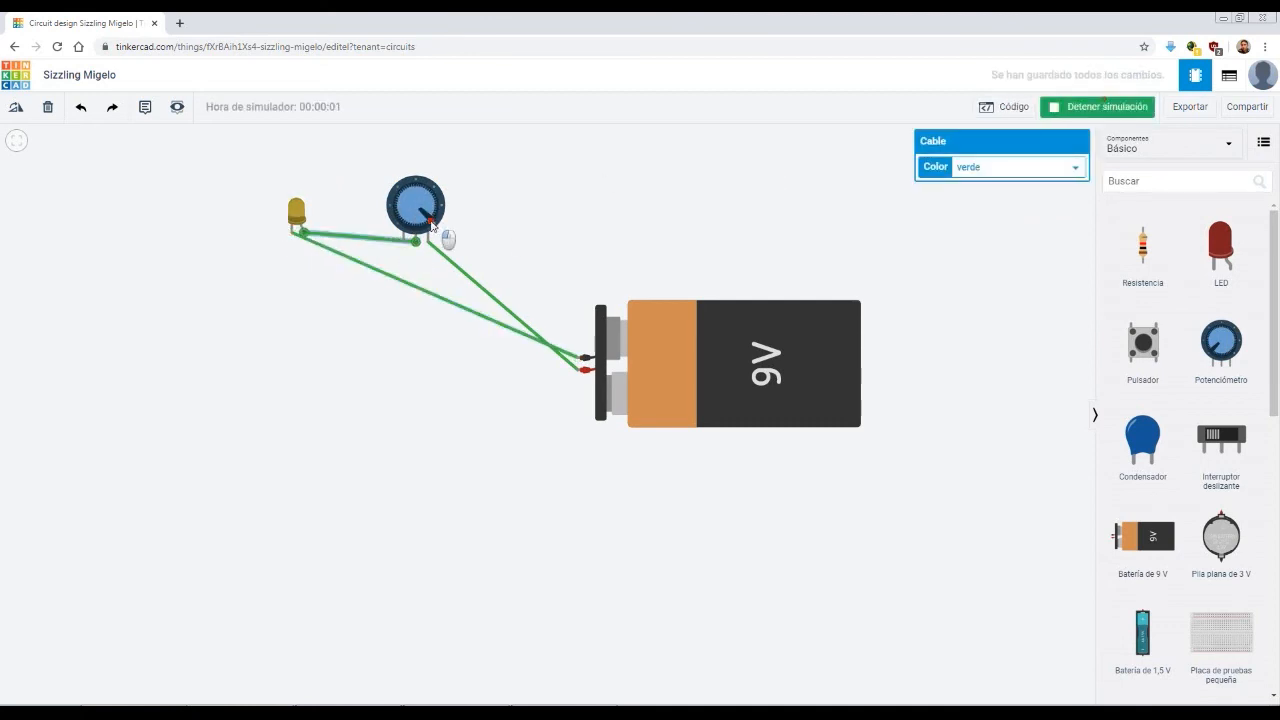
pyautogui.click(952, 278)
# - Replace the potentiometer with a photoresistor (Fotorresistencia) and wire its right terminal to the 9 V battery's positive terminal
pyautogui.click(416, 206)
pyautogui.press('Delete')
pyautogui.moveTo(1274, 384); pyautogui.dragTo(1275, 636)
pyautogui.moveTo(1143, 503); pyautogui.dragTo(458, 190)
pyautogui.click(464, 206)
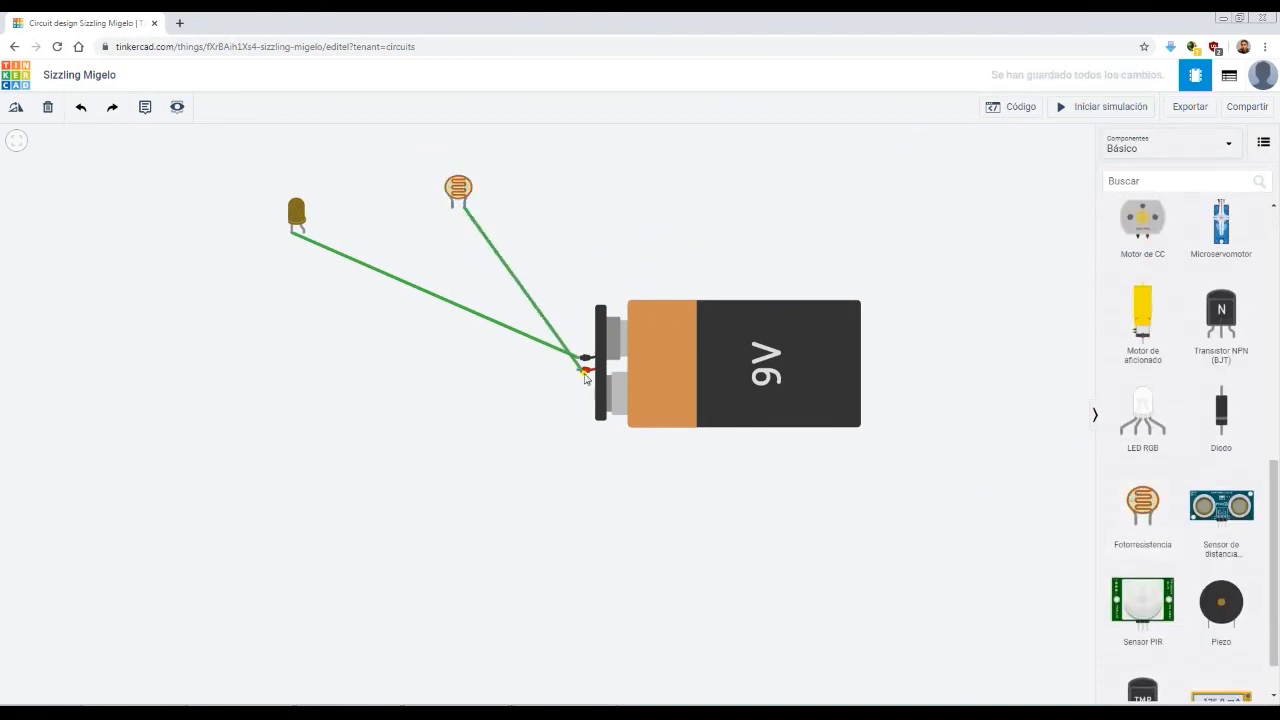